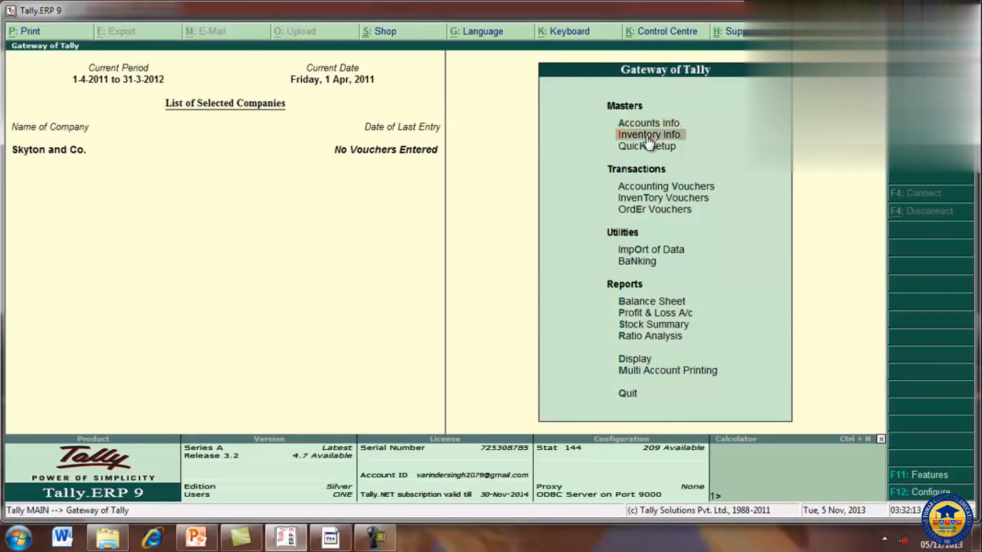
{"action": "left_click", "coordinate": [648, 135]}
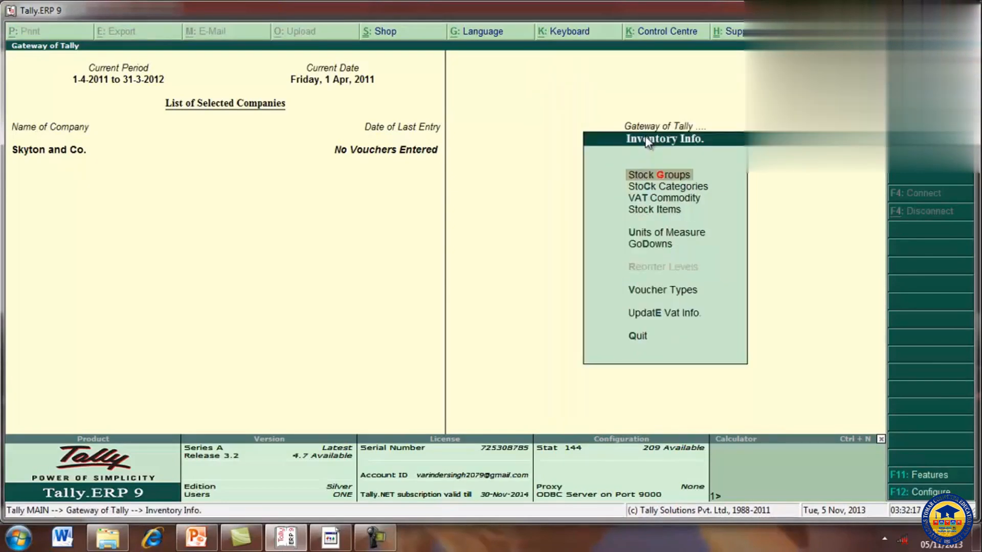
Step: Create a simple unit of measure with symbol pcs, formal name Pieces and 0 decimal places
{"action": "key", "text": "Down"}
{"action": "key", "text": "Down"}
{"action": "key", "text": "Down"}
{"action": "key", "text": "Down"}
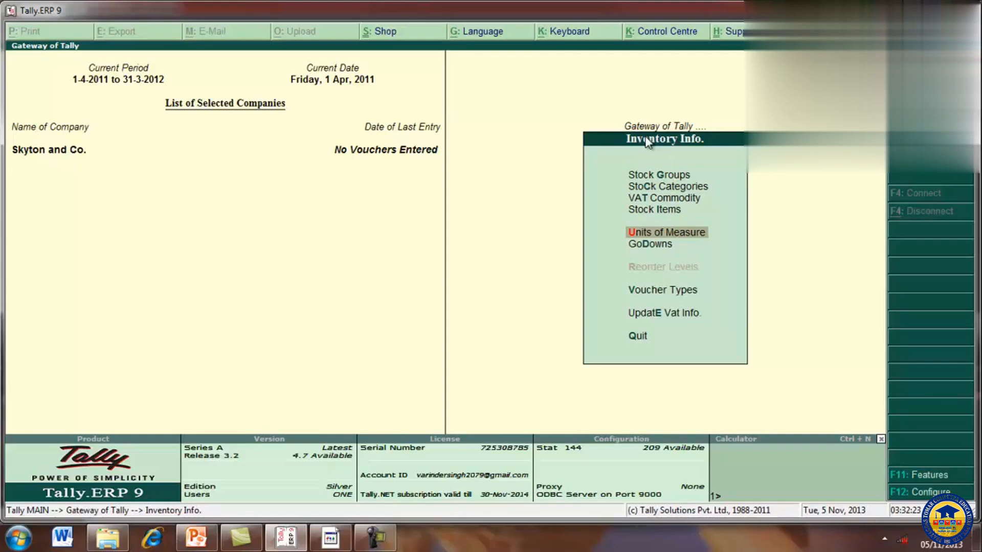
{"action": "key", "text": "Return"}
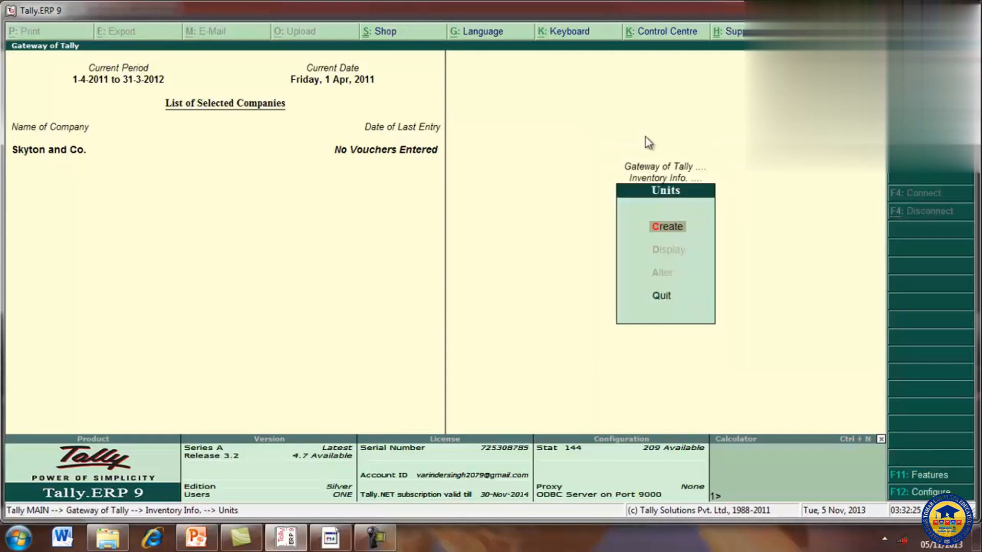
{"action": "key", "text": "Return"}
{"action": "type", "text": "pcs"}
{"action": "key", "text": "Return"}
{"action": "type", "text": "P"}
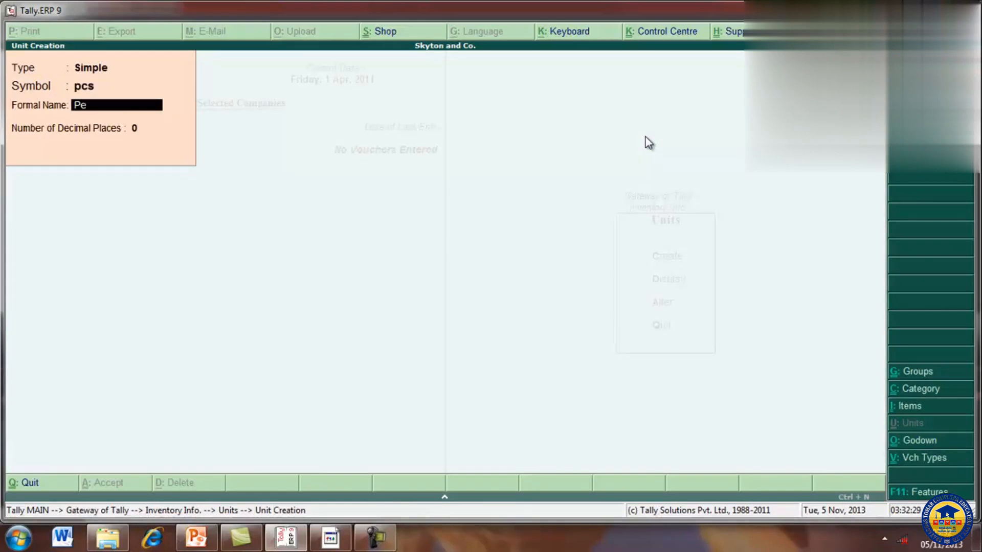
{"action": "type", "text": "ieces"}
{"action": "key", "text": "Return"}
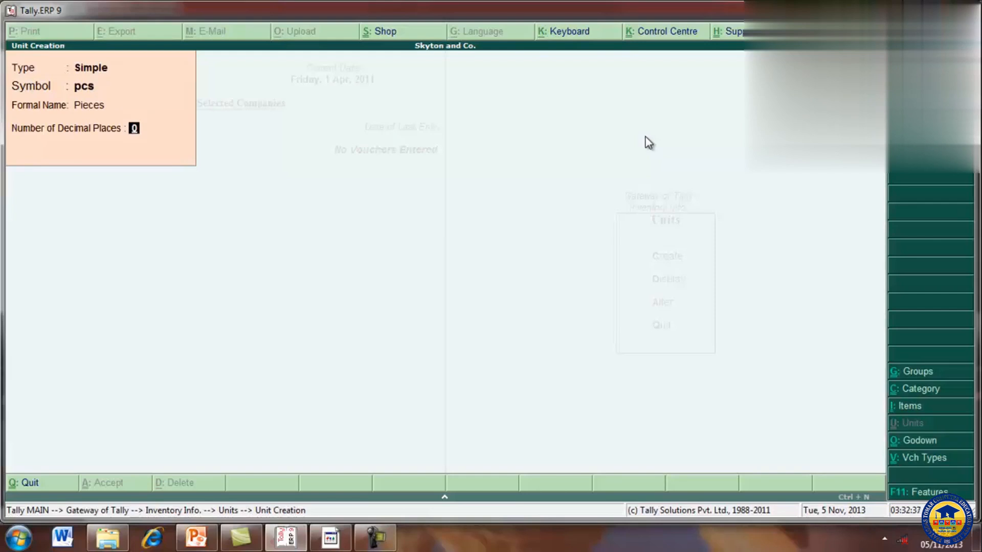
{"action": "key", "text": "Return"}
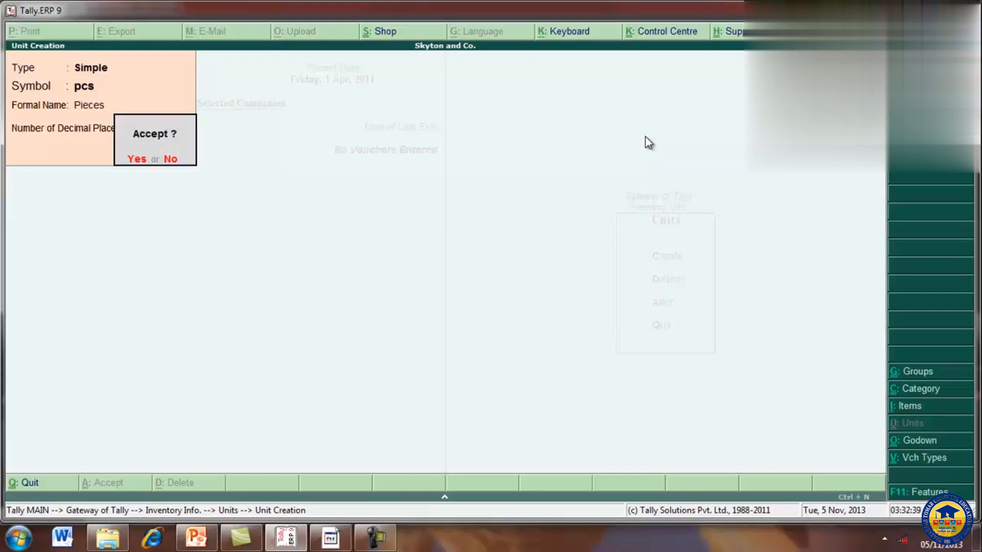
{"action": "key", "text": "Return"}
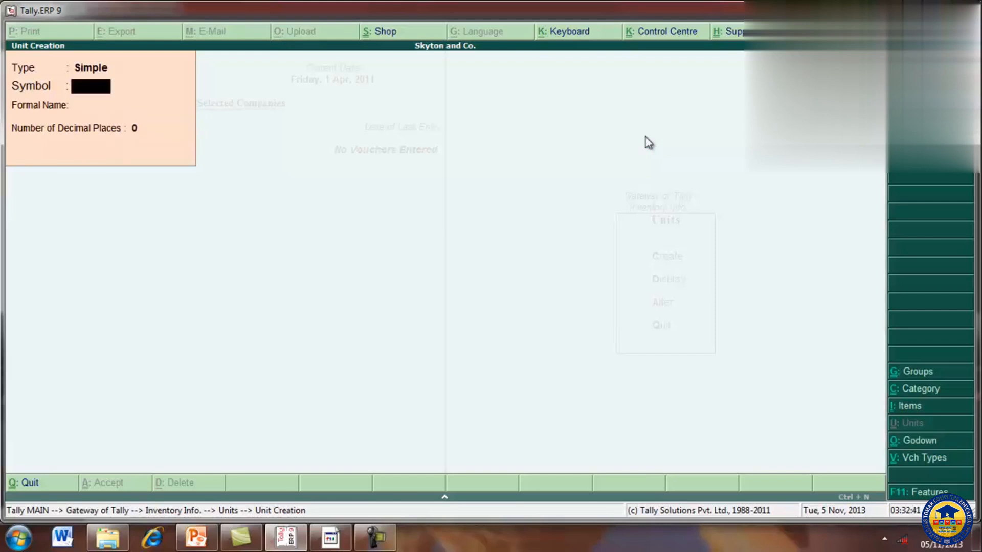
{"action": "key", "text": "Escape"}
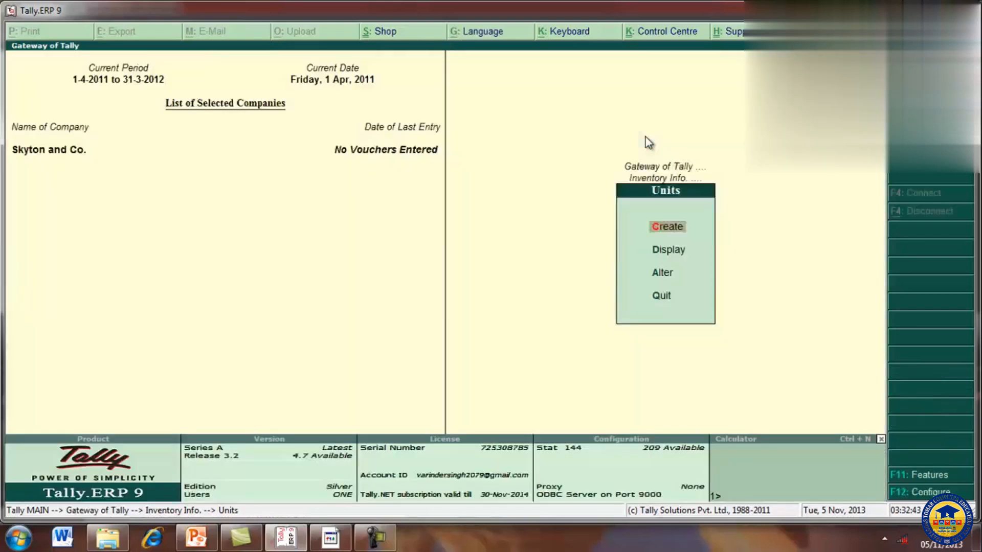
{"action": "key", "text": "Escape"}
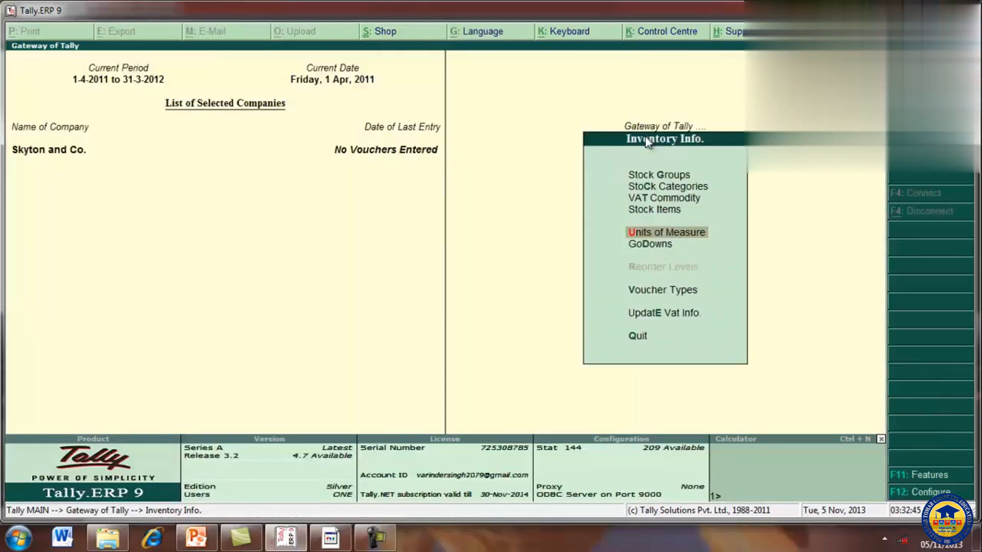
Step: Create a single stock group named Lamps under Primary, with no alias and adding of item quantities set to No
{"action": "key", "text": "Up"}
{"action": "key", "text": "Up"}
{"action": "key", "text": "Up"}
{"action": "key", "text": "Up"}
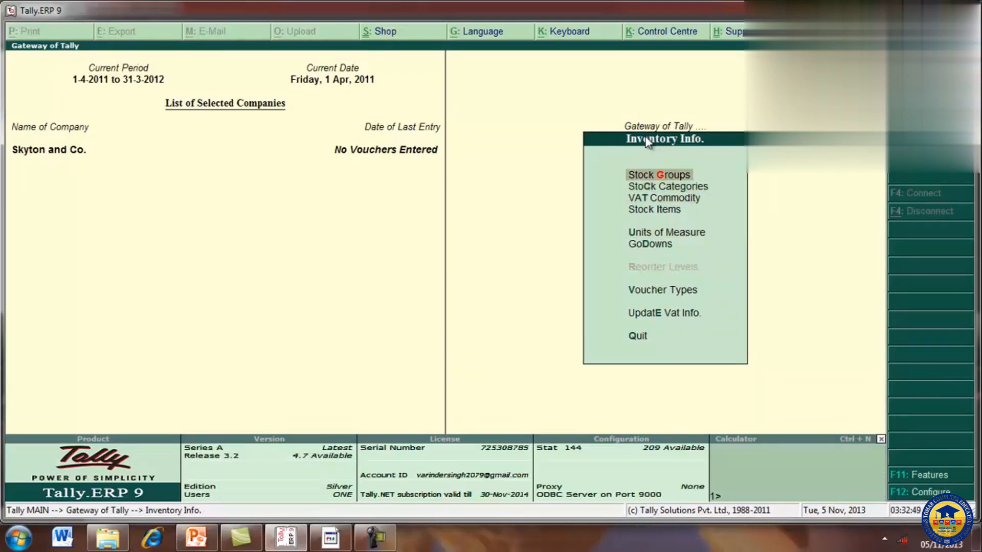
{"action": "key", "text": "Return"}
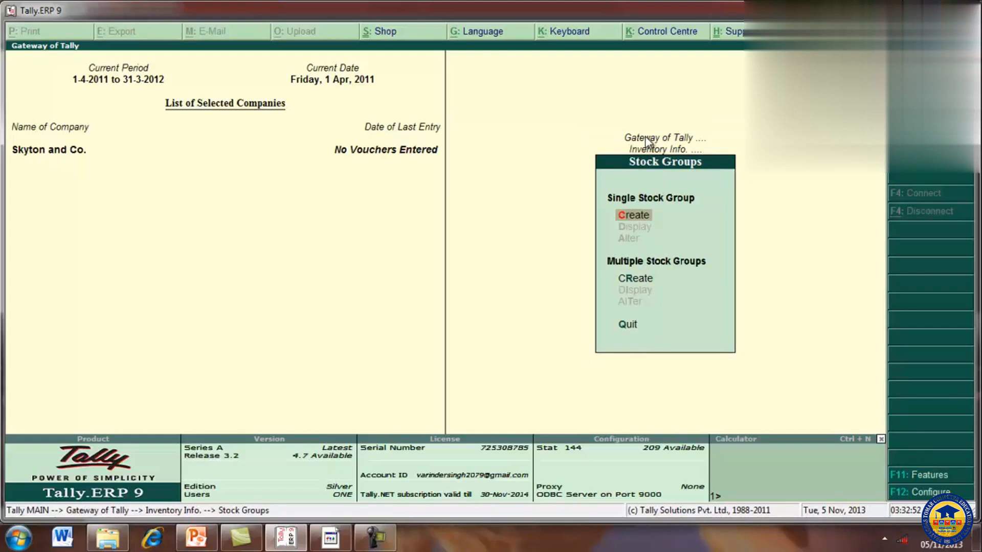
{"action": "key", "text": "Return"}
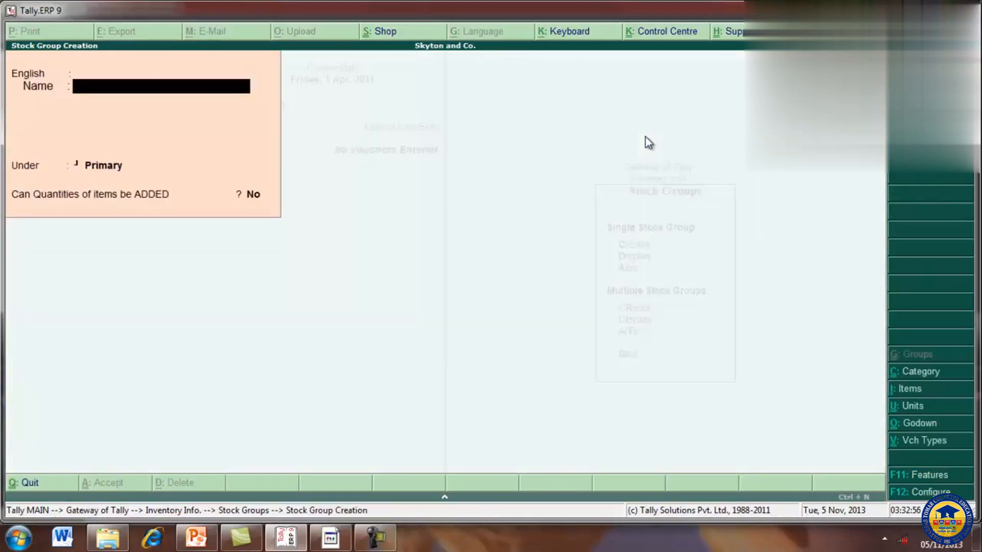
{"action": "type", "text": "Lamps"}
{"action": "key", "text": "Return"}
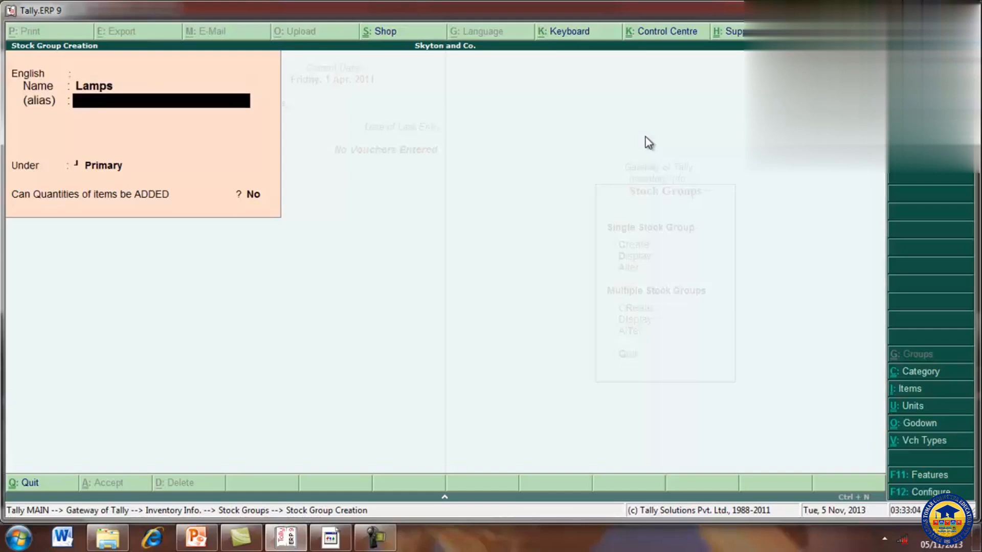
{"action": "key", "text": "Return"}
{"action": "key", "text": "Return"}
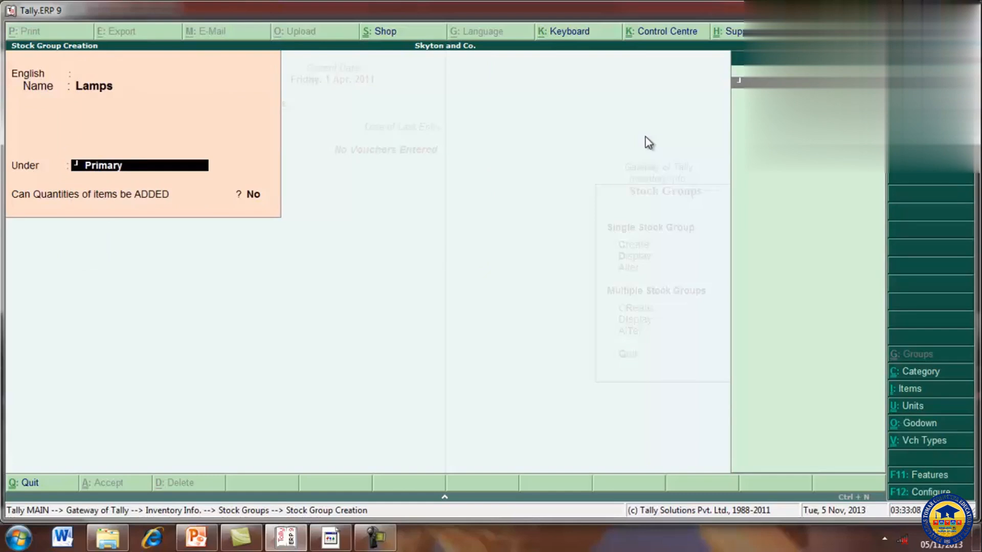
{"action": "key", "text": "Return"}
{"action": "key", "text": "Return"}
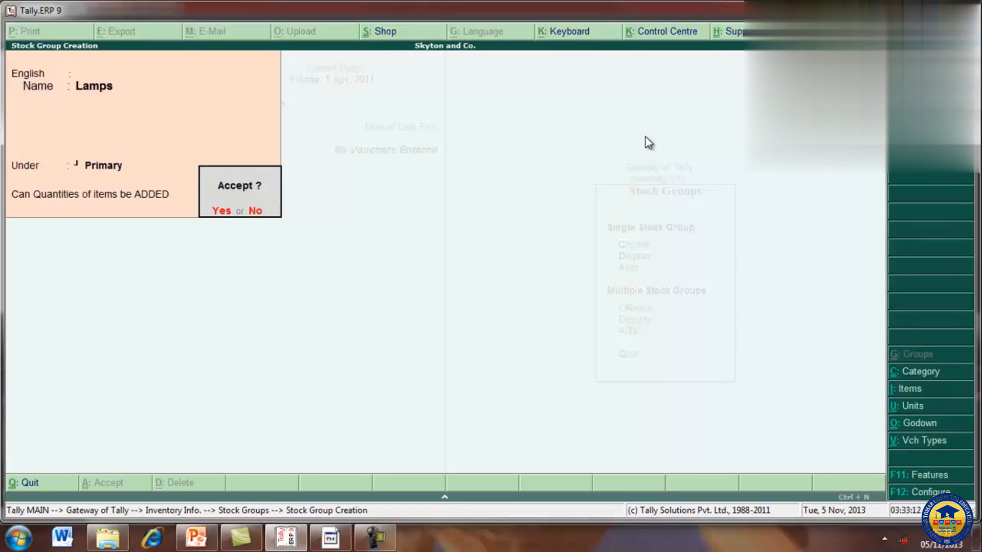
{"action": "key", "text": "Return"}
{"action": "key", "text": "Escape"}
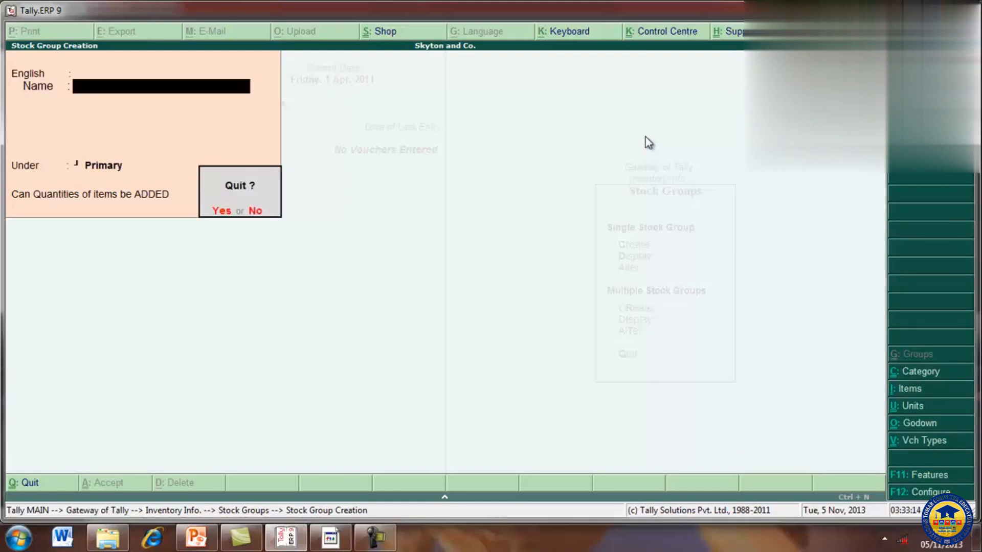
{"action": "key", "text": "Return"}
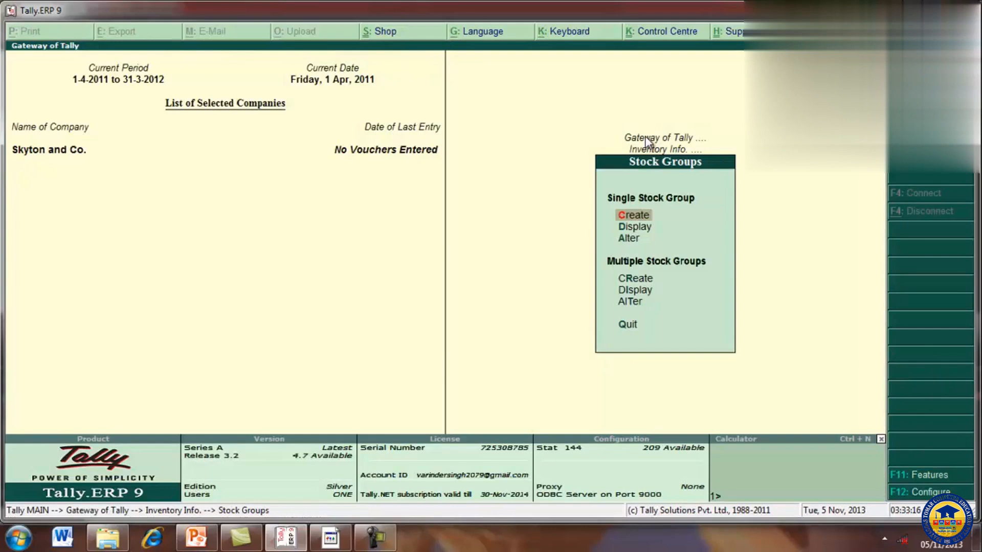
{"action": "key", "text": "Escape"}
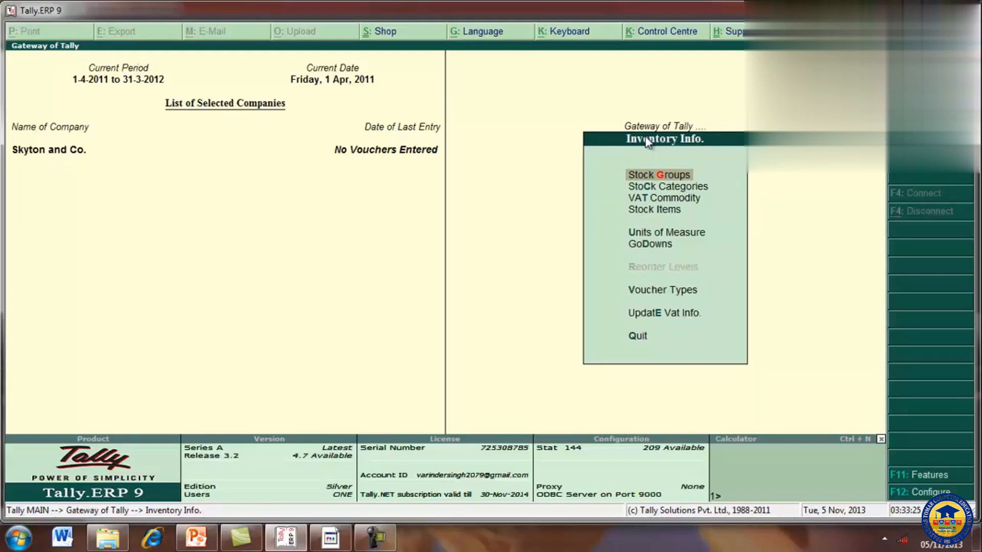
{"action": "key", "text": "Escape"}
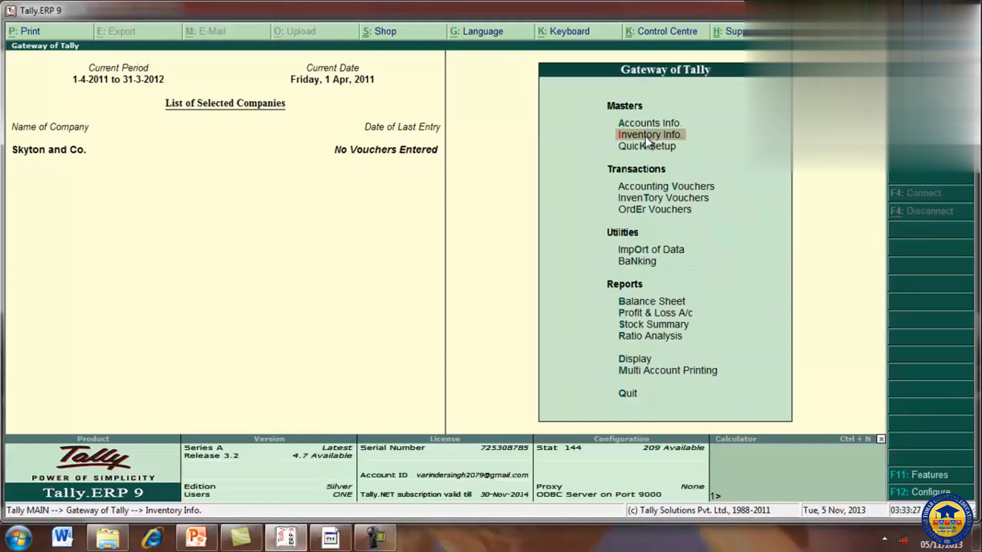
Step: Start a new single stock item named Krishna Light Lamp, leaving the alias empty
{"action": "key", "text": "Return"}
{"action": "key", "text": "Down"}
{"action": "key", "text": "Down"}
{"action": "key", "text": "Down"}
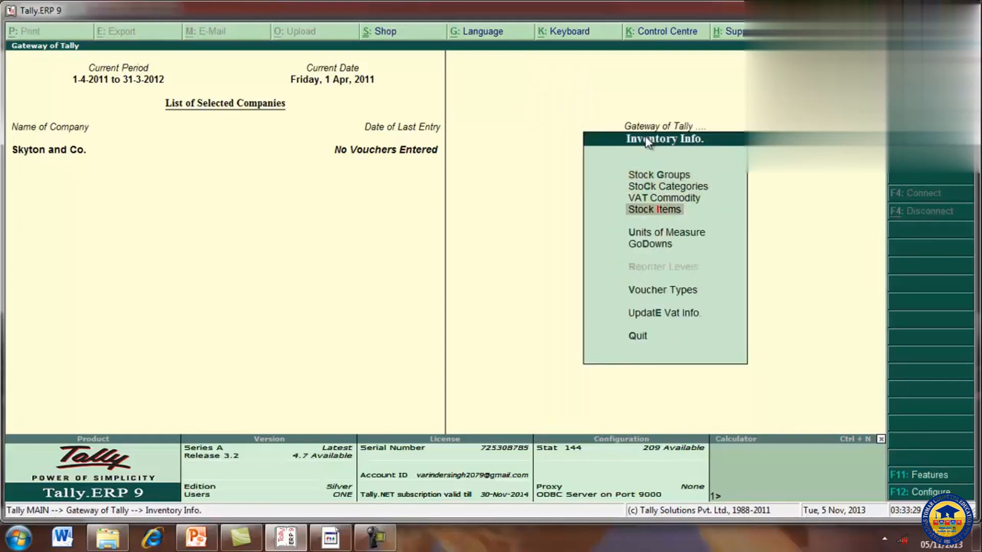
{"action": "key", "text": "Return"}
{"action": "key", "text": "Return"}
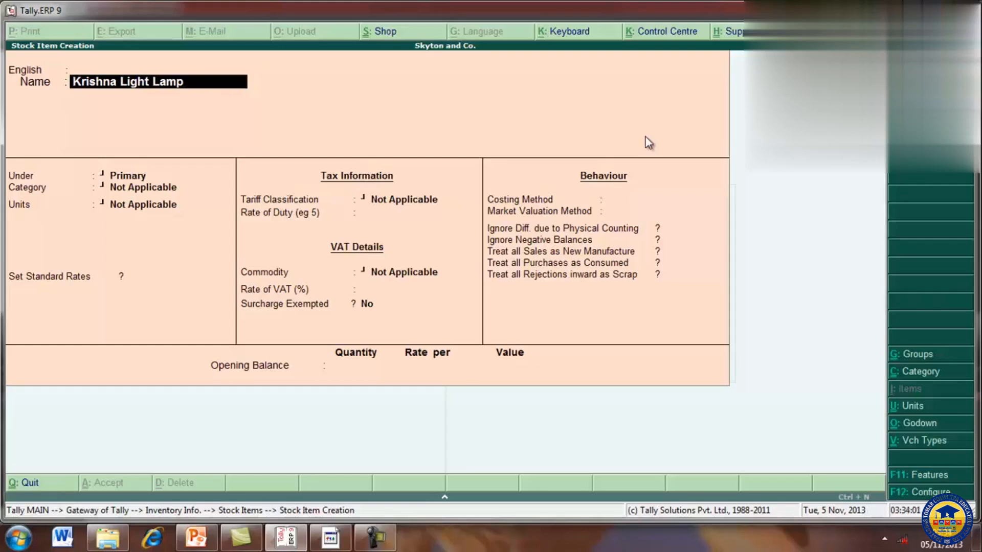
{"action": "key", "text": "Return"}
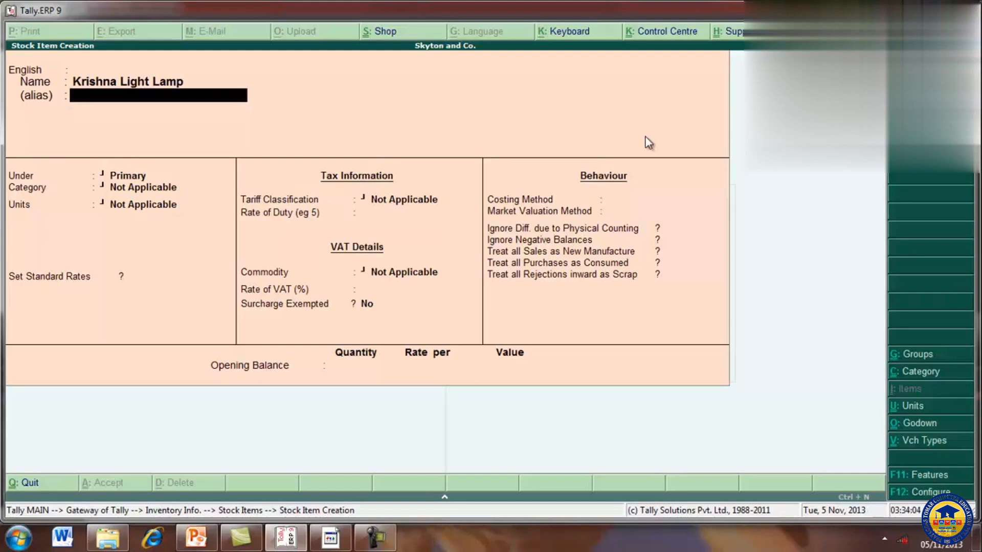
{"action": "key", "text": "Return"}
{"action": "key", "text": "Return"}
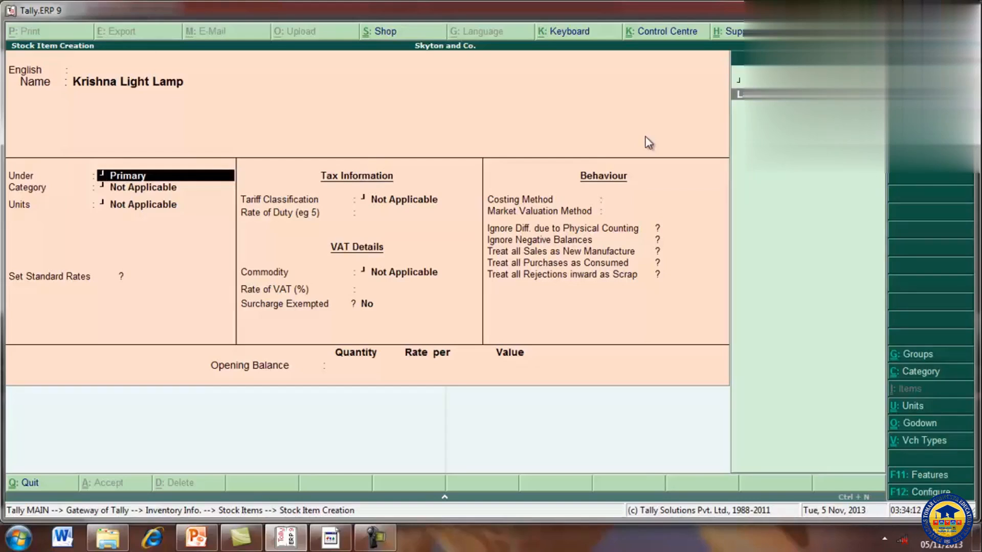
Step: Place the stock item under the Lamps group with category Not Applicable and unit pcs
{"action": "key", "text": "Return"}
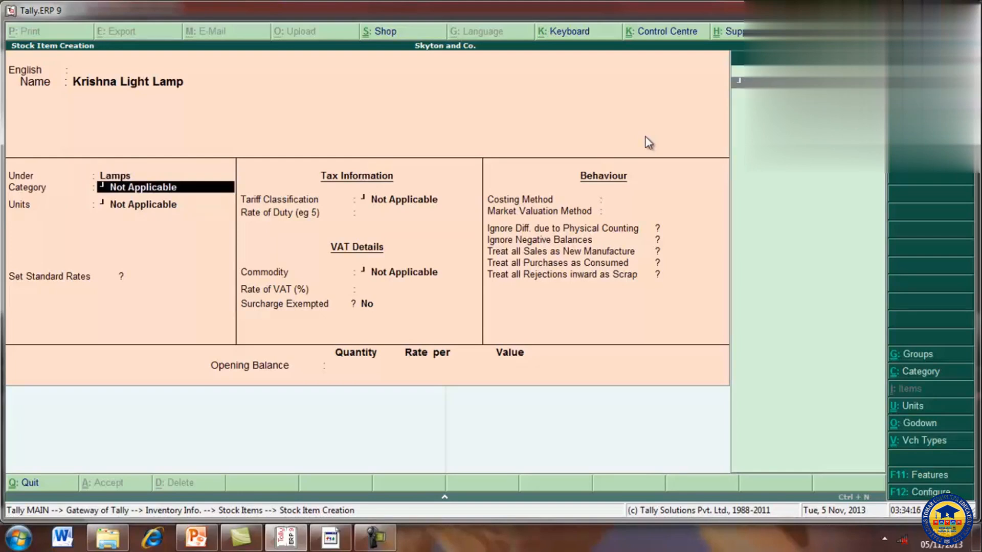
{"action": "key", "text": "Return"}
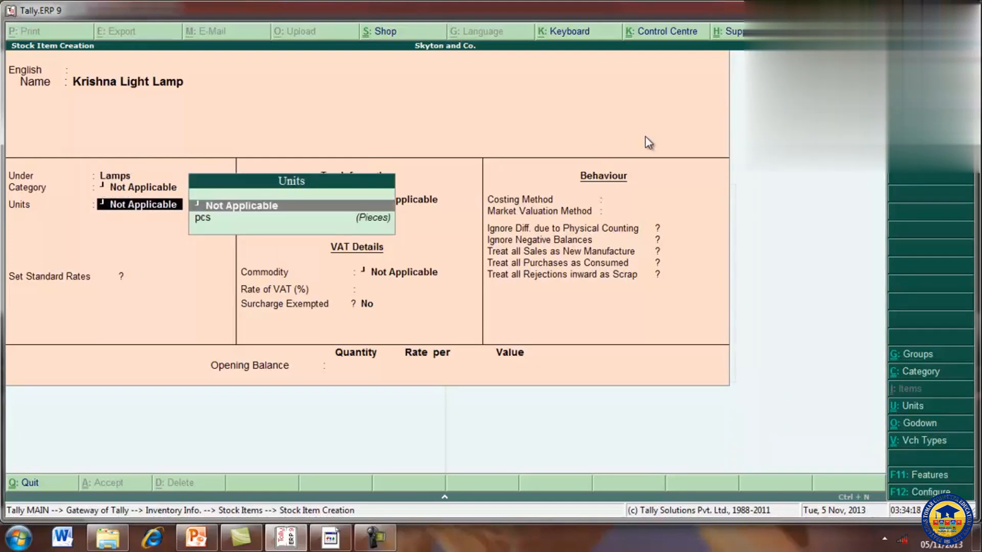
{"action": "key", "text": "Down"}
{"action": "key", "text": "Return"}
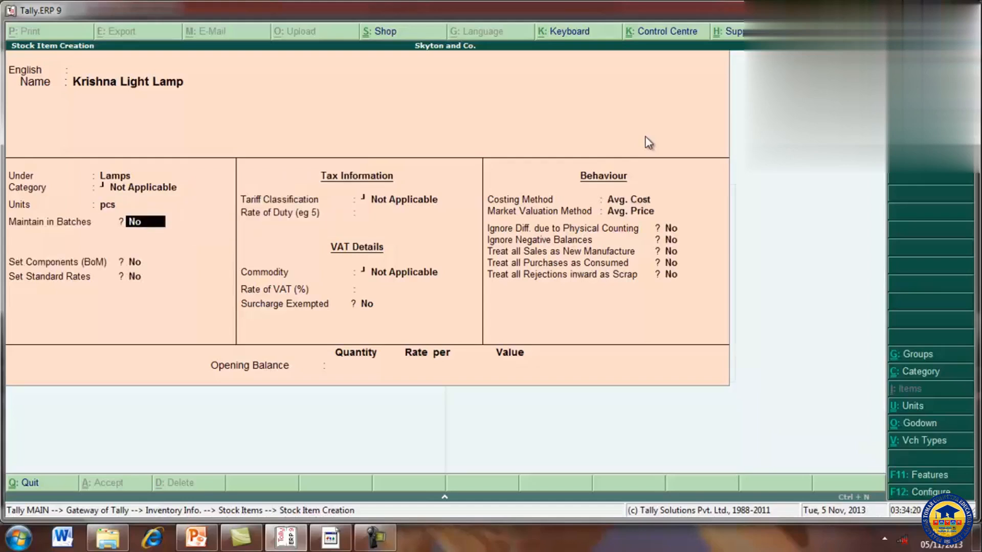
Step: Keep batches, components and standard rates at No, leave tariff classification and commodity Not Applicable, and set the VAT rate to 12.5%
{"action": "key", "text": "Return"}
{"action": "key", "text": "Return"}
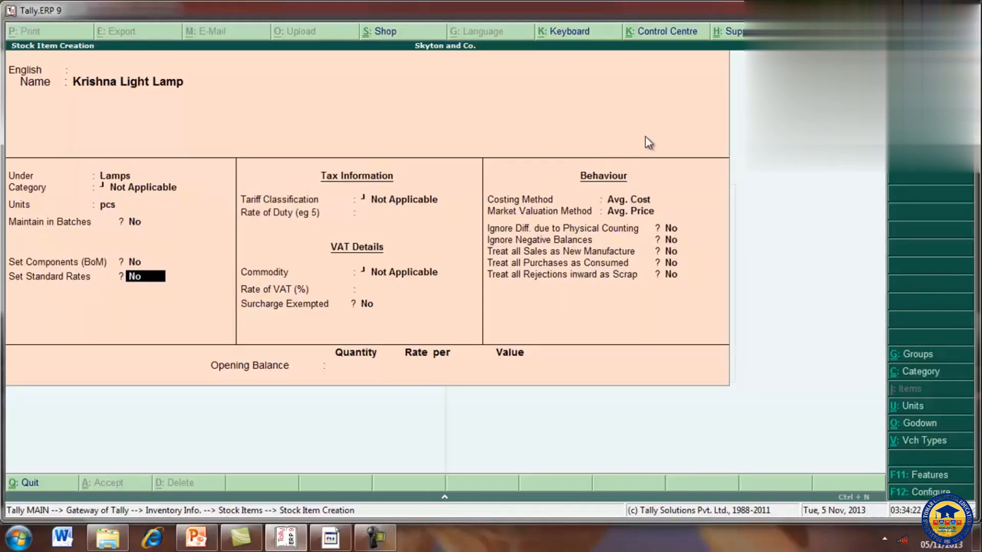
{"action": "key", "text": "Return"}
{"action": "key", "text": "Return"}
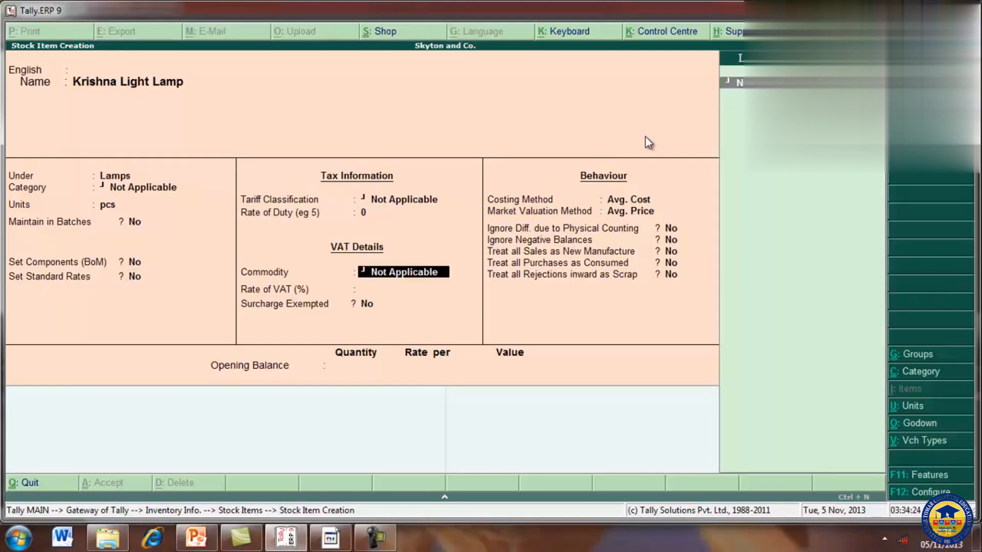
{"action": "key", "text": "Return"}
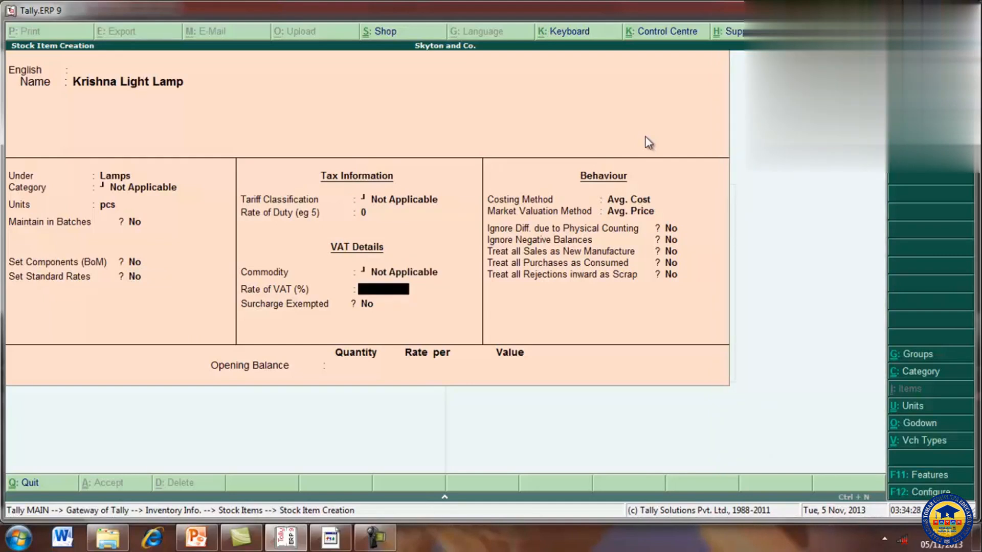
{"action": "type", "text": "2.5"}
{"action": "key", "text": "Return"}
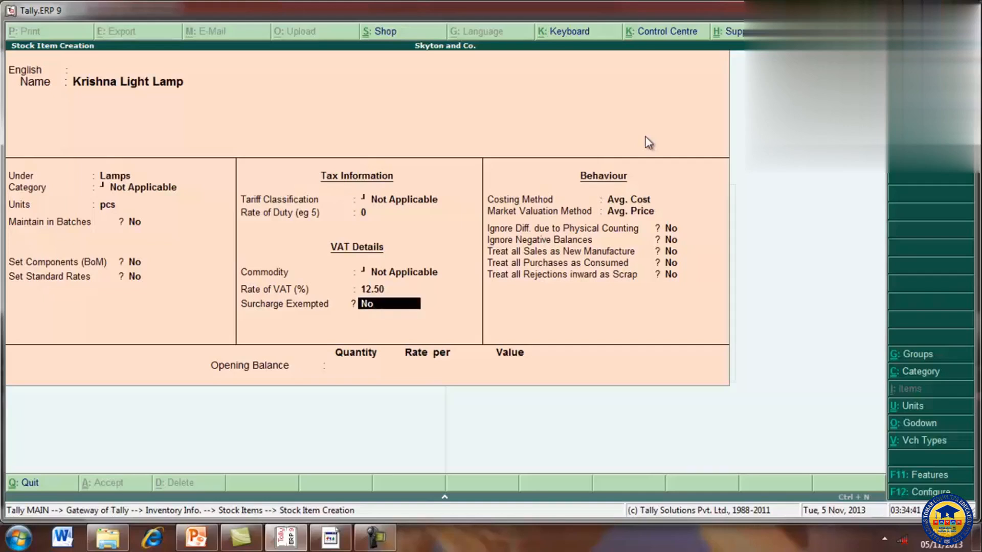
Step: Accept No for surcharge exemption, Avg. Cost costing, Avg. Price valuation and No for all the item's remaining behaviour options
{"action": "key", "text": "Return"}
{"action": "key", "text": "Return"}
{"action": "key", "text": "Return"}
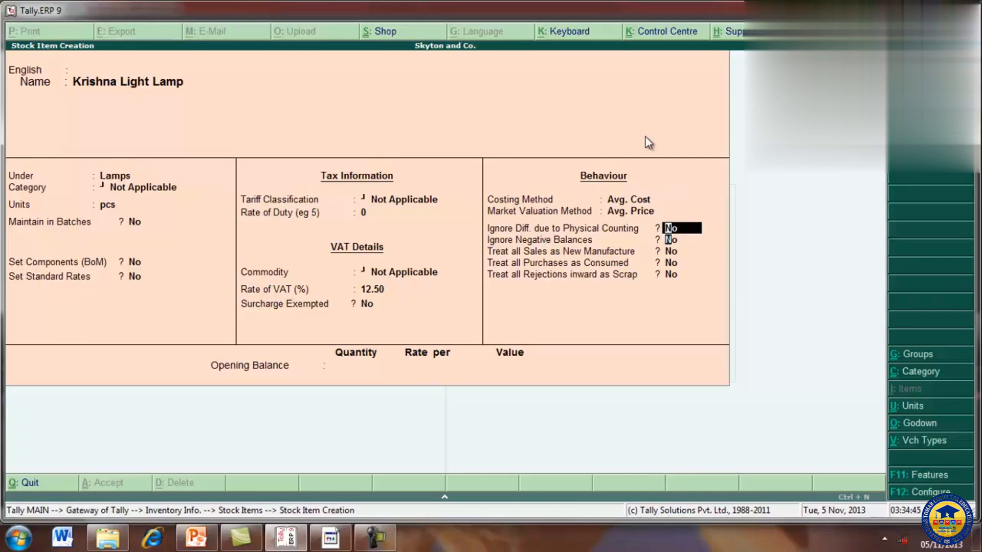
{"action": "key", "text": "Return"}
{"action": "key", "text": "Return"}
{"action": "key", "text": "Return"}
{"action": "key", "text": "Return"}
{"action": "key", "text": "Return"}
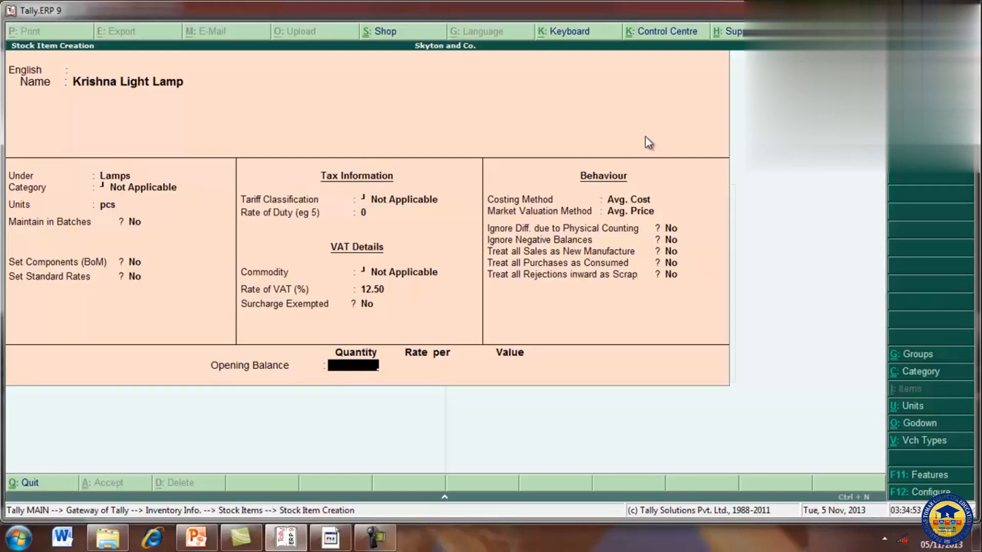
Step: Enter an opening balance of 25 pcs at Main Location at a rate of 250 per pcs, save the stock item and leave item creation
{"action": "type", "text": "25"}
{"action": "key", "text": "Return"}
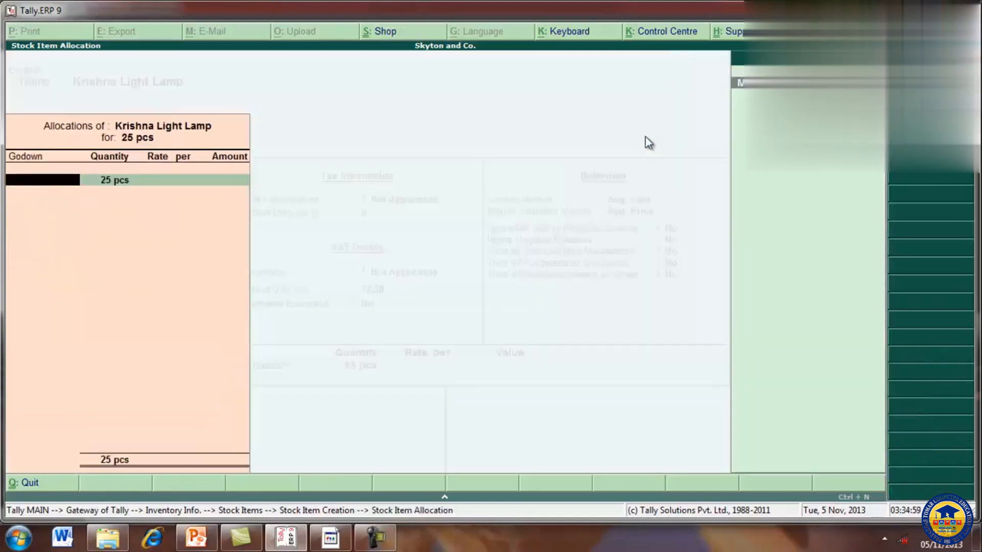
{"action": "key", "text": "Return"}
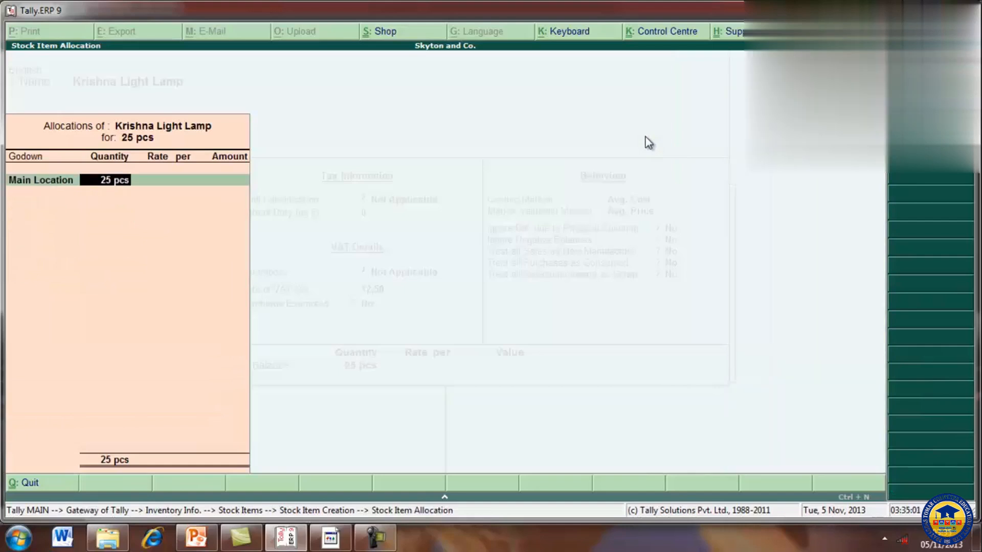
{"action": "key", "text": "Return"}
{"action": "type", "text": "250"}
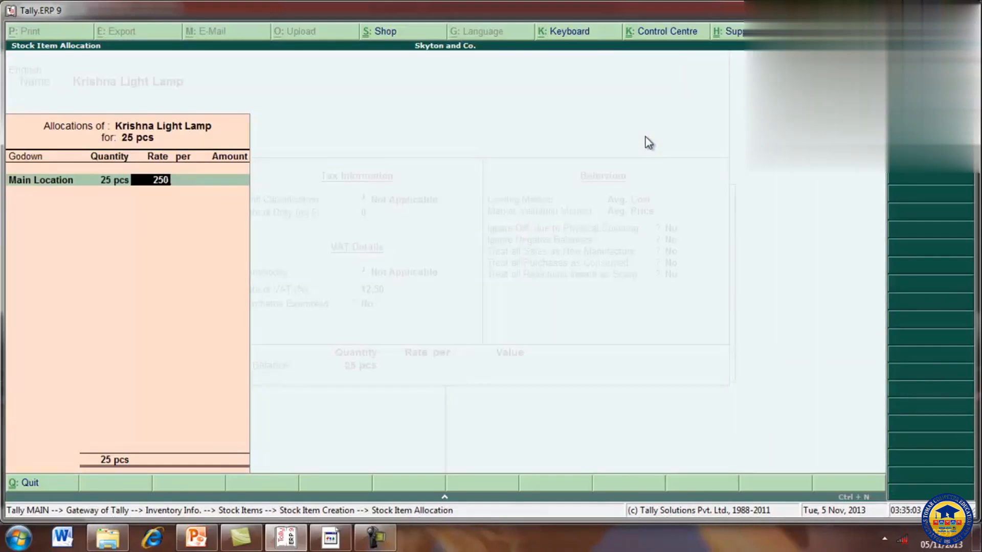
{"action": "key", "text": "Return"}
{"action": "key", "text": "Return"}
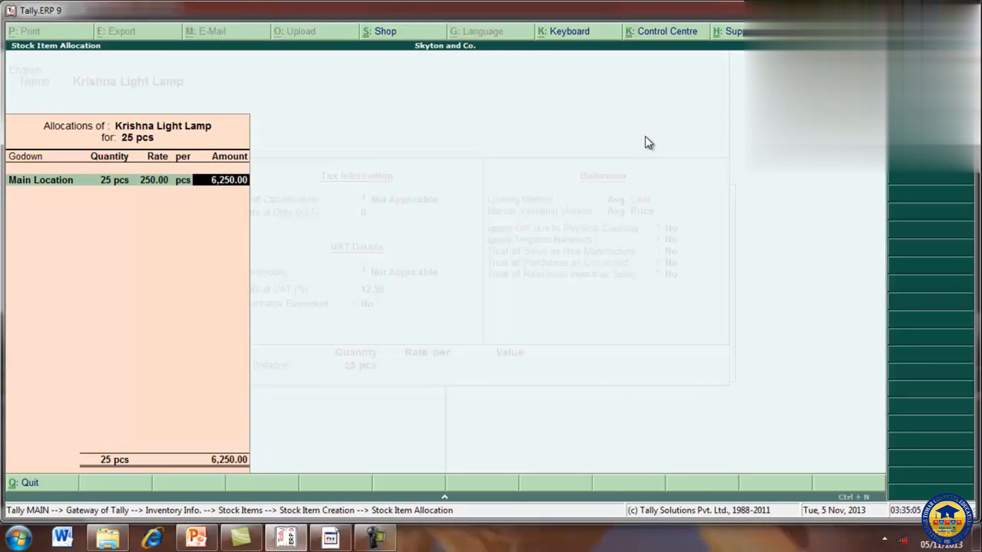
{"action": "key", "text": "Return"}
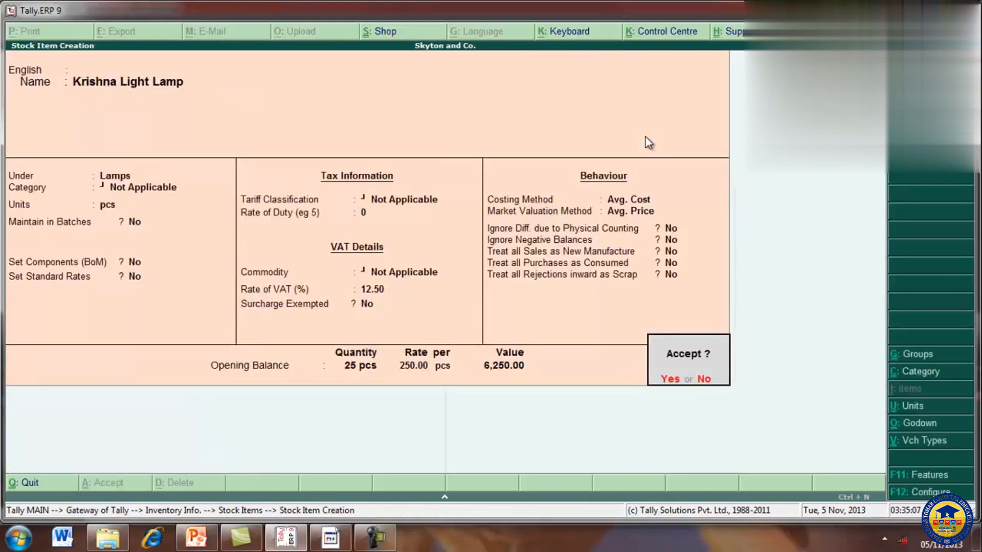
{"action": "key", "text": "Return"}
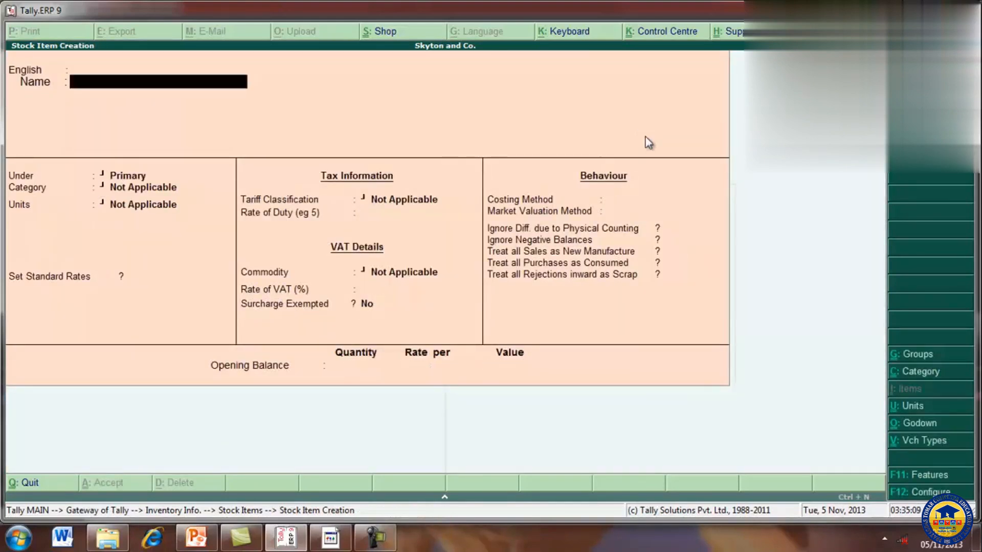
{"action": "key", "text": "Escape"}
{"action": "key", "text": "Return"}
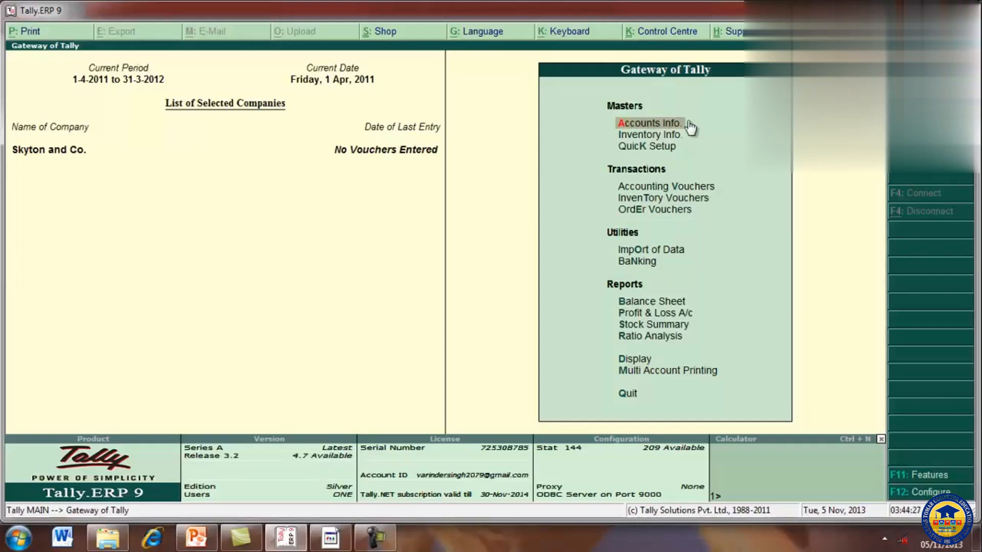
Step: Start a new single ledger named Purchase 12.5%, leaving the alias and language alias empty
{"action": "left_click", "coordinate": [637, 122]}
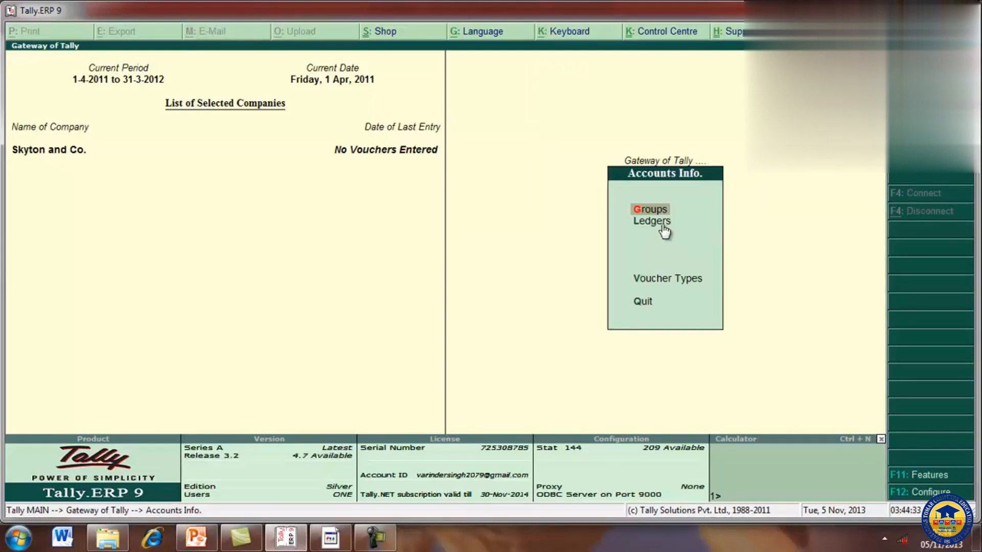
{"action": "key", "text": "Return"}
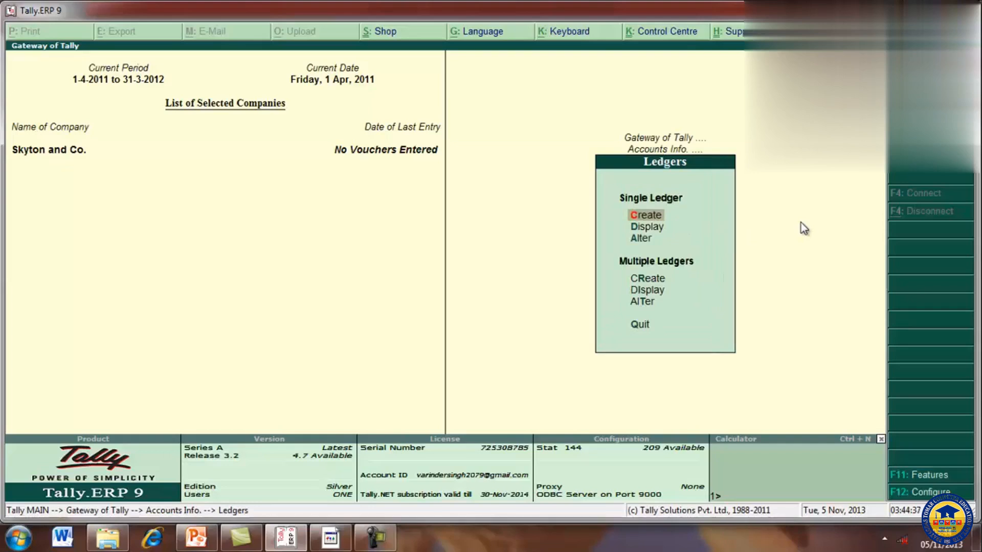
{"action": "key", "text": "Return"}
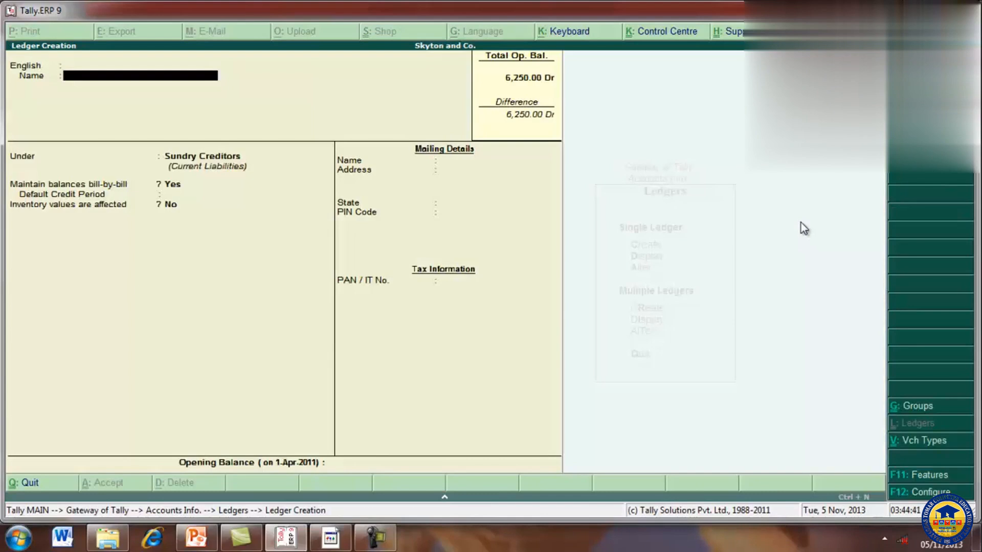
{"action": "type", "text": "Purchase"}
{"action": "type", "text": " 12.5"}
{"action": "type", "text": "%"}
{"action": "key", "text": "Return"}
{"action": "key", "text": "Return"}
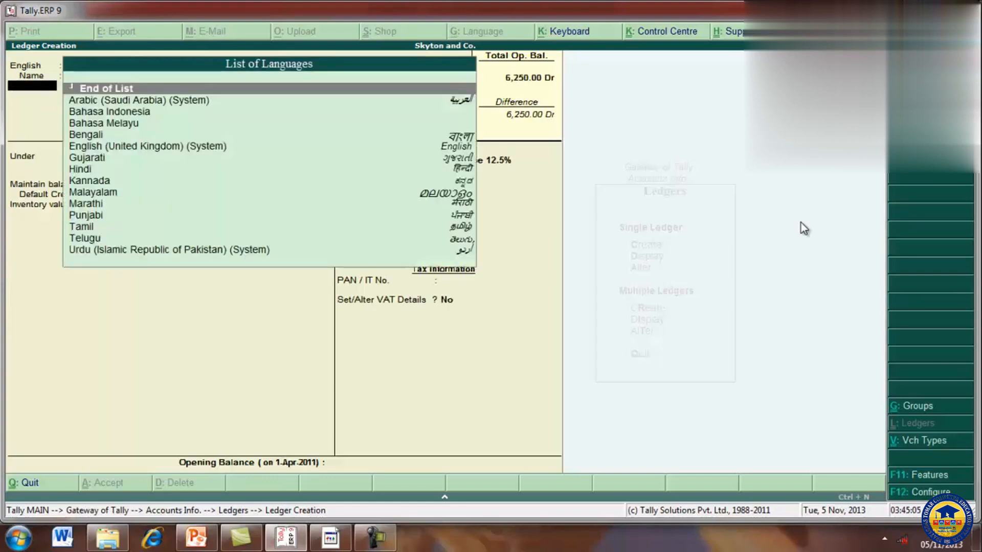
{"action": "key", "text": "Return"}
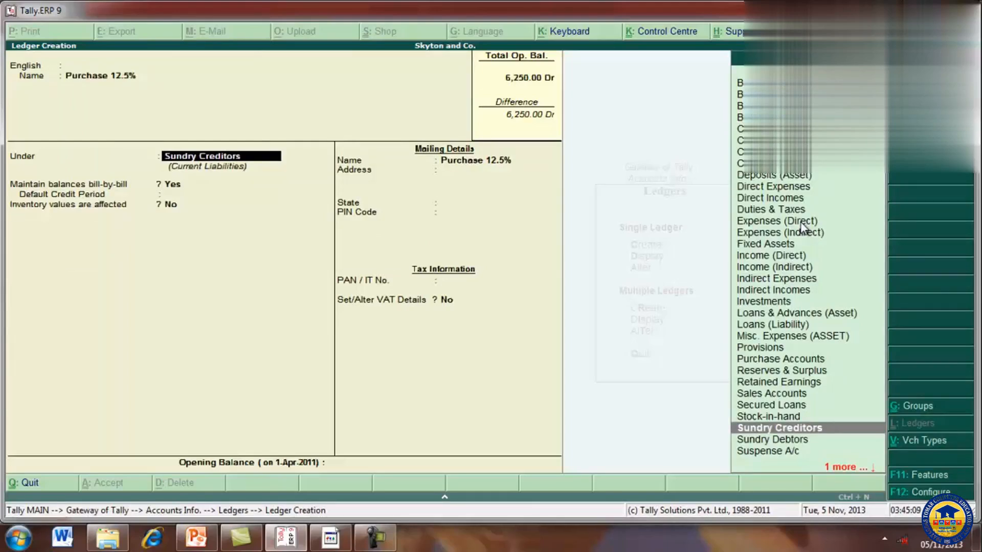
Step: Place the ledger under Purchase Accounts, keeping Inventory values are affected at Yes and the ledger type Not Applicable
{"action": "type", "text": "P"}
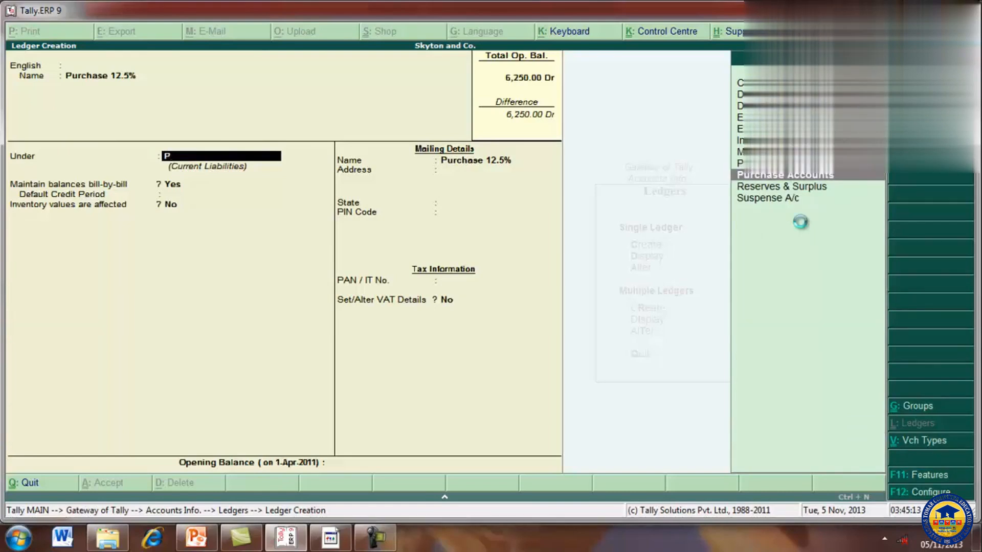
{"action": "key", "text": "Return"}
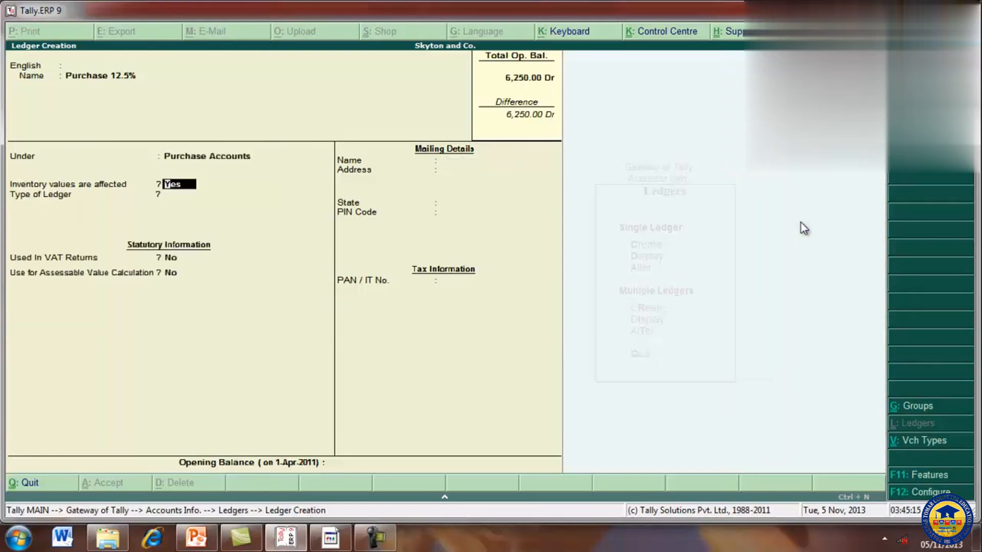
{"action": "key", "text": "Return"}
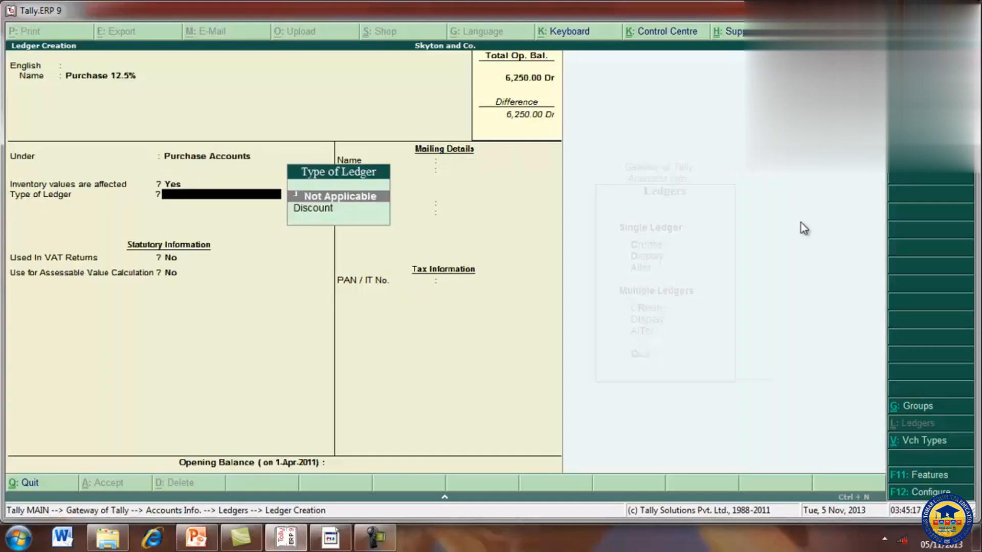
{"action": "key", "text": "Return"}
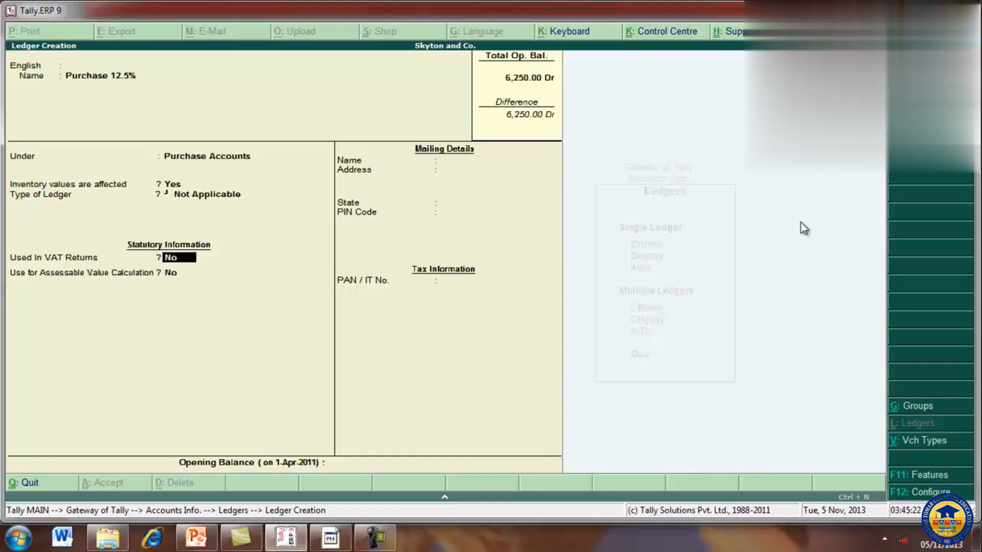
Step: Set Used In VAT Returns to Yes with the VAT/Tax class Purchases @ 12.5%, keeping Use for Assessable Value Calculation at No
{"action": "type", "text": "yes"}
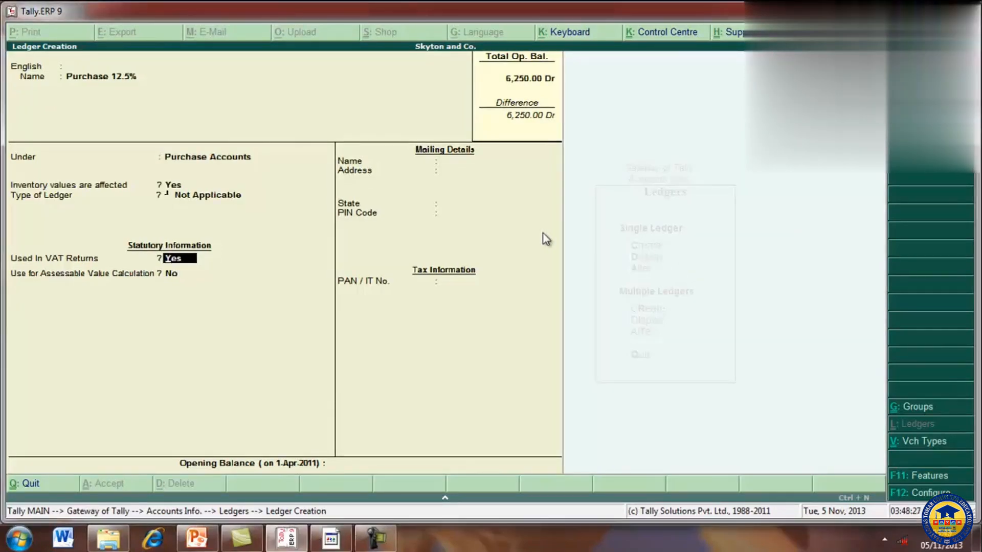
{"action": "key", "text": "Return"}
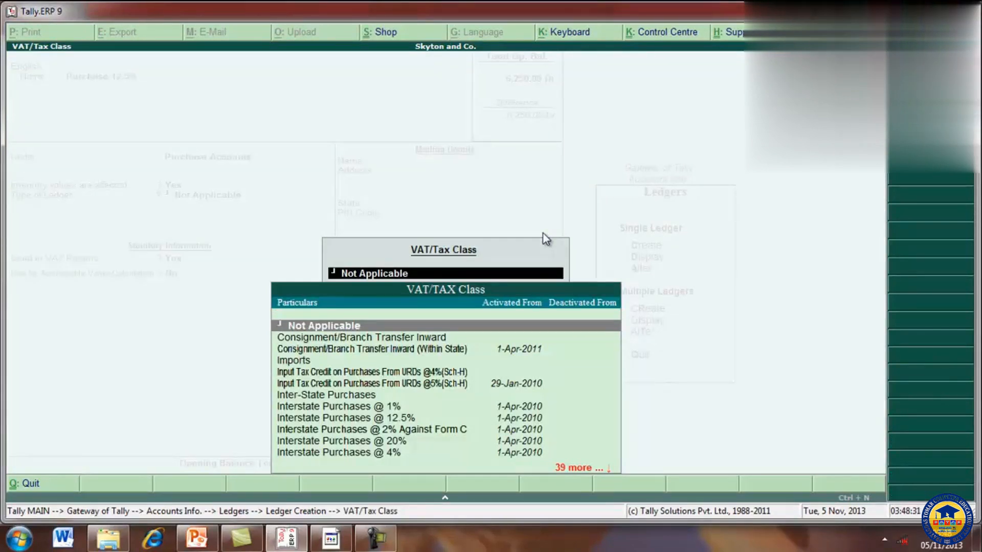
{"action": "type", "text": "Purch"}
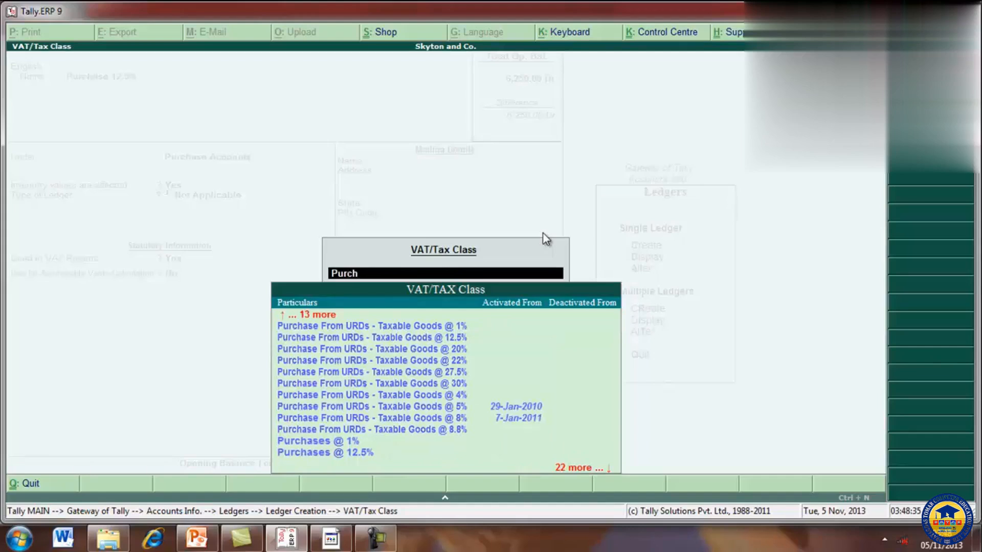
{"action": "key", "text": "Down"}
{"action": "key", "text": "Down"}
{"action": "key", "text": "Down"}
{"action": "key", "text": "Down"}
{"action": "key", "text": "Down"}
{"action": "key", "text": "Down"}
{"action": "key", "text": "Down"}
{"action": "key", "text": "Down"}
{"action": "key", "text": "Down"}
{"action": "key", "text": "Down"}
{"action": "key", "text": "Down"}
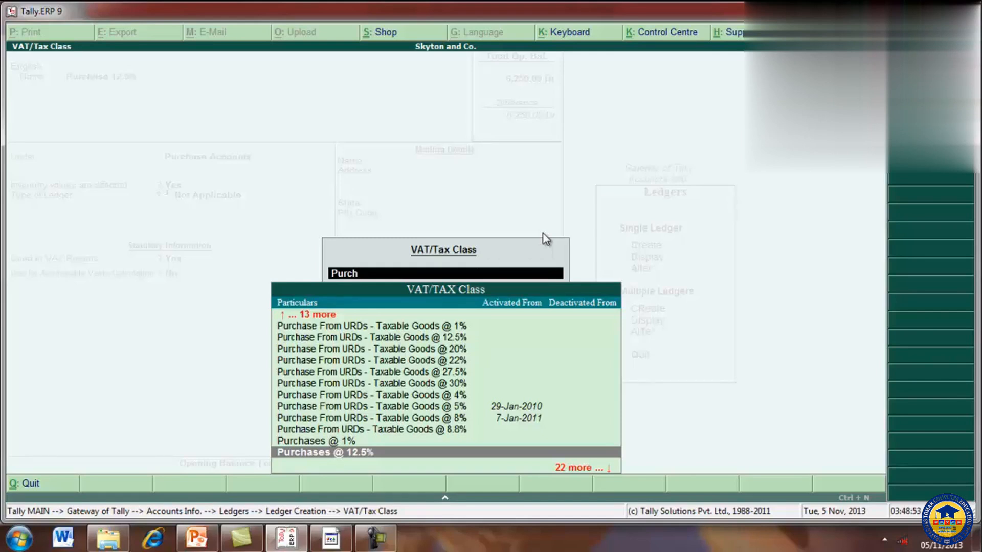
{"action": "key", "text": "Return"}
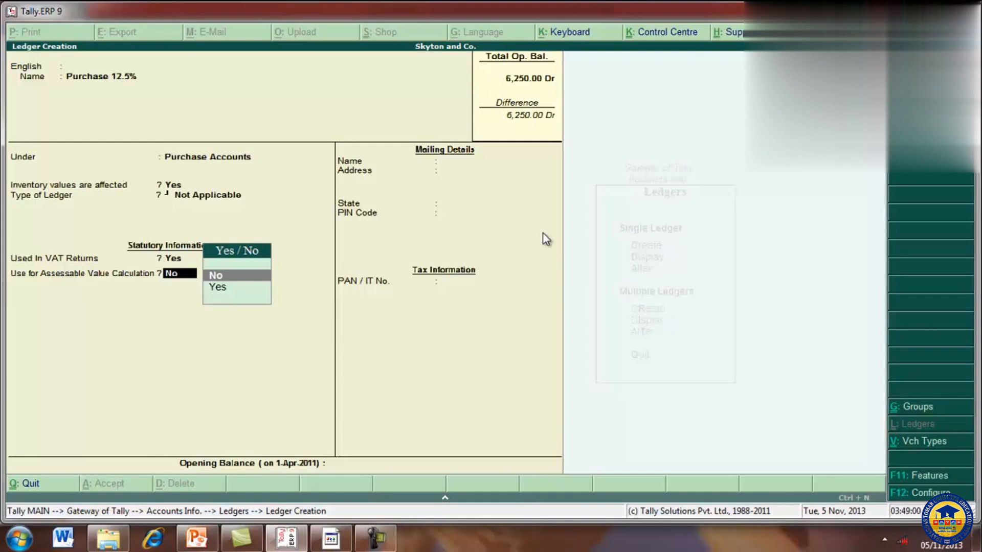
{"action": "key", "text": "Return"}
{"action": "key", "text": "Return"}
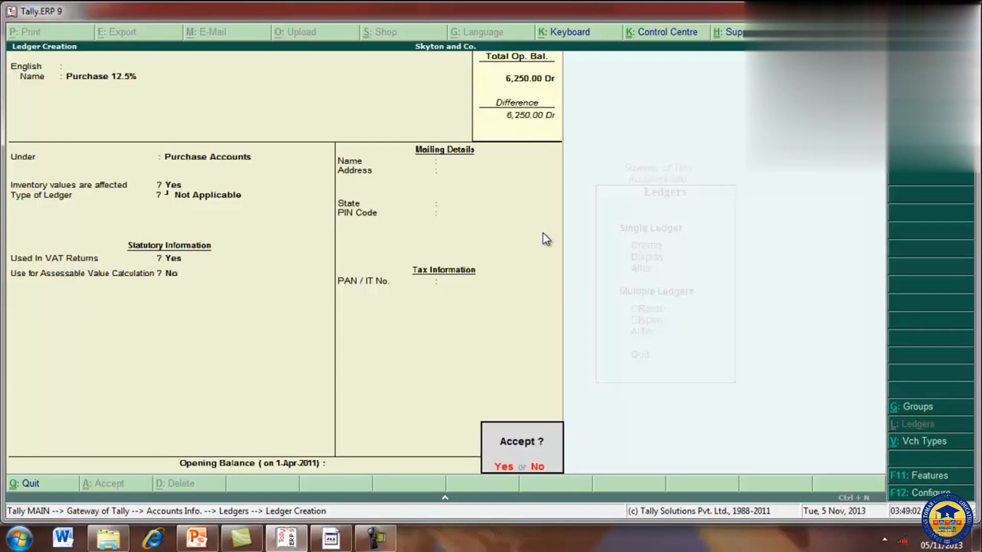